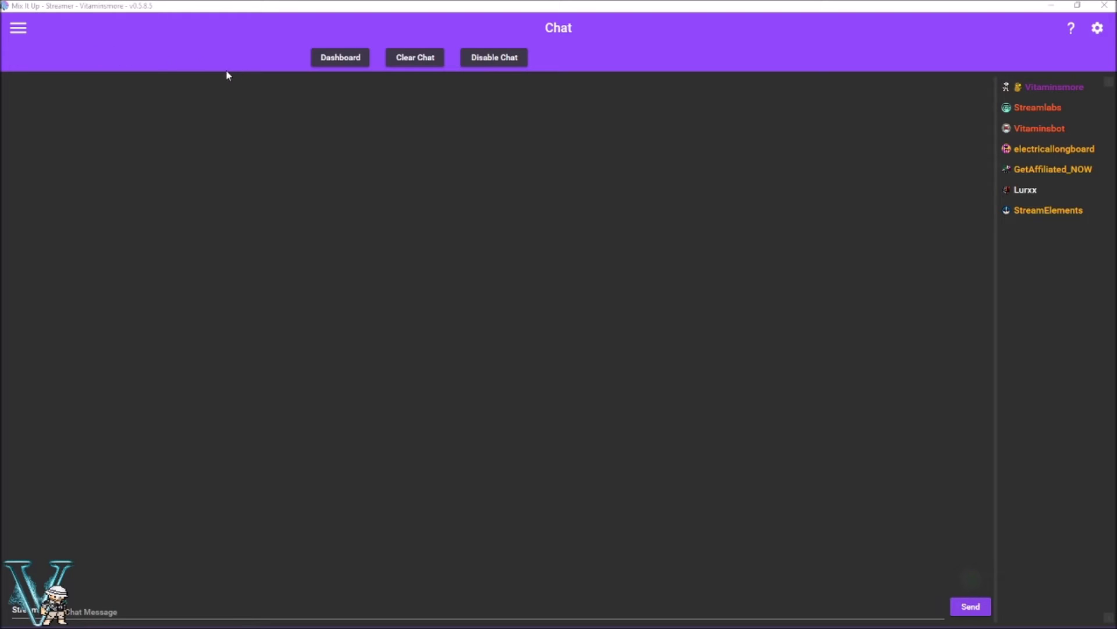
- Open the Dashboard, keeping layout One and the first panel set to None
click(357, 56)
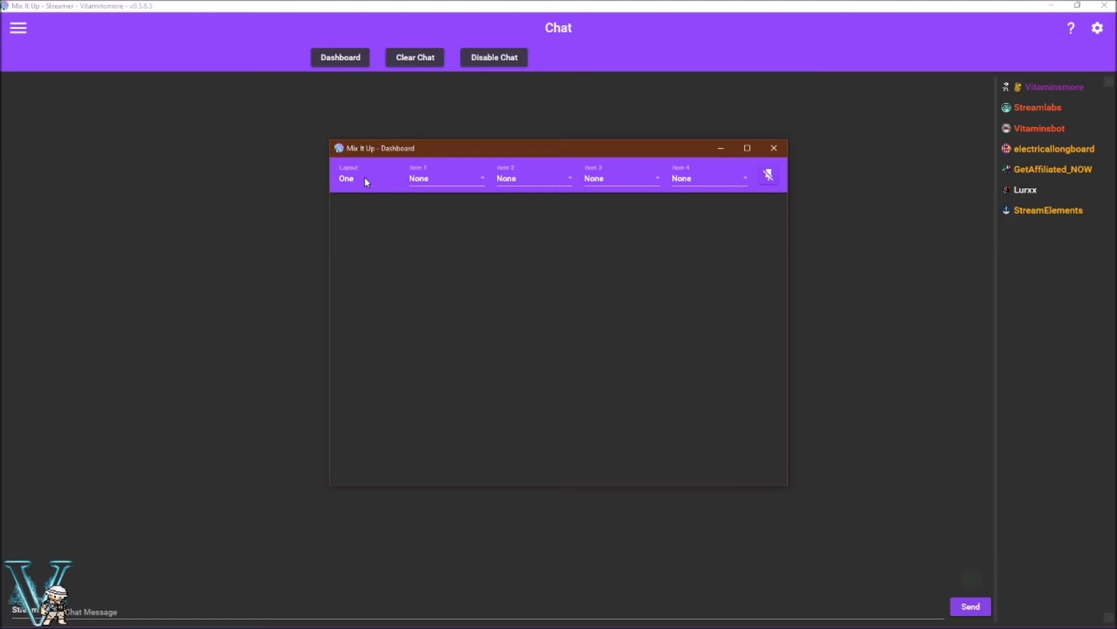
click(365, 181)
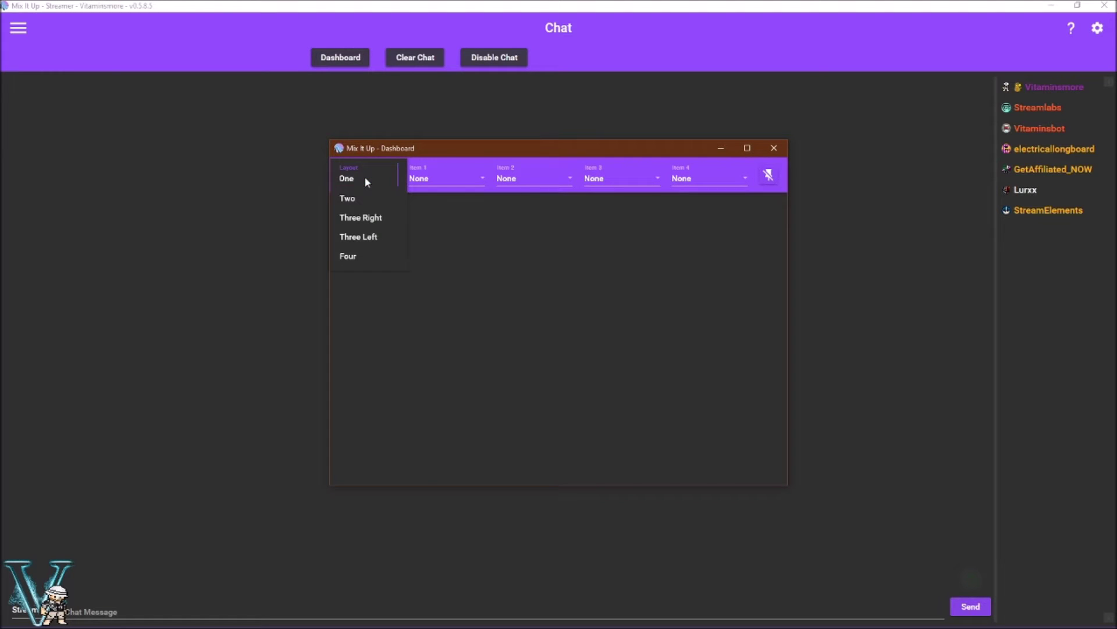
click(366, 181)
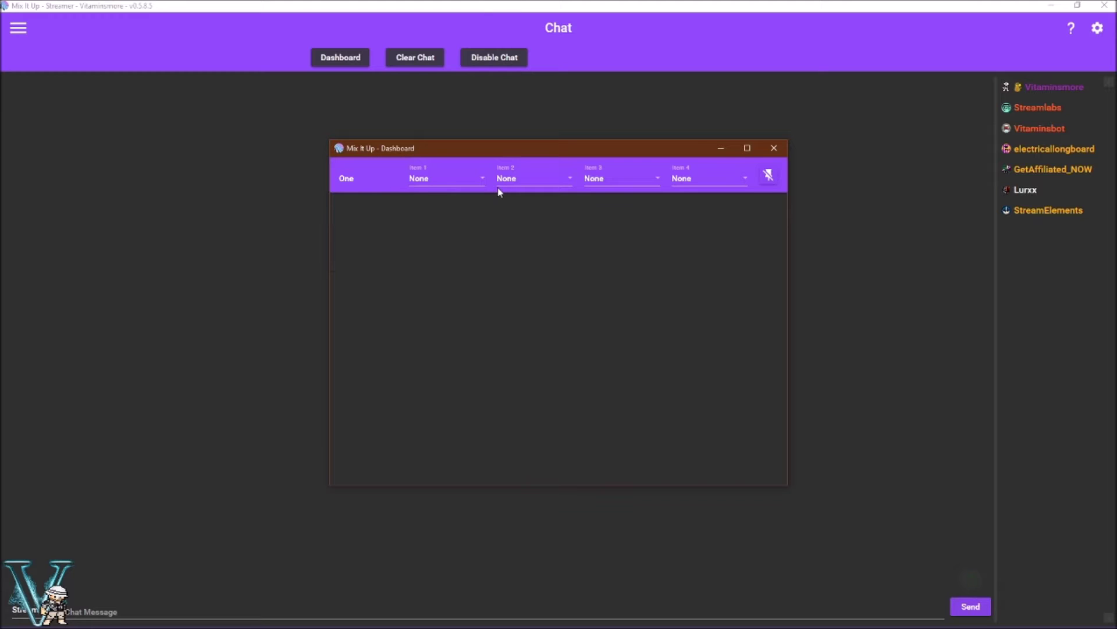
click(460, 179)
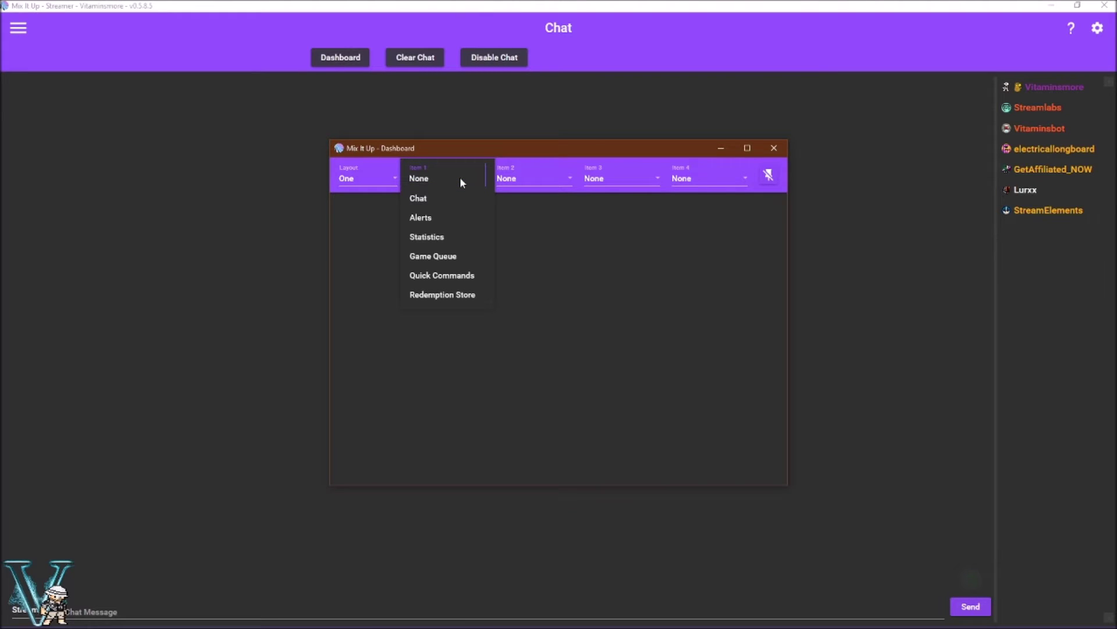
click(459, 180)
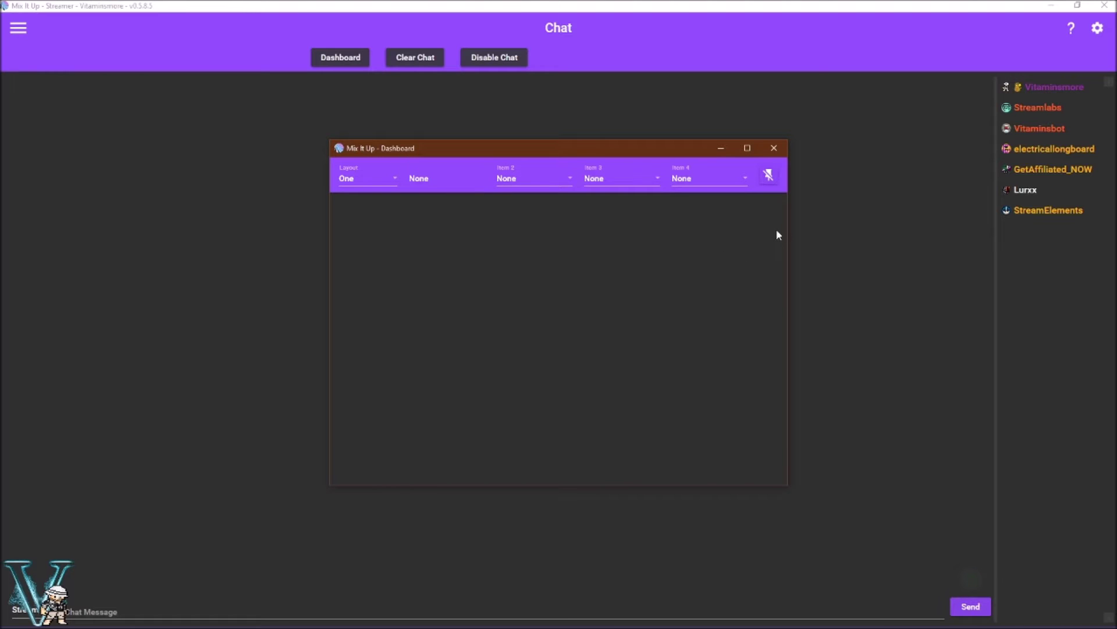
- Pin the Dashboard window and return to the main chat window
click(769, 176)
click(834, 192)
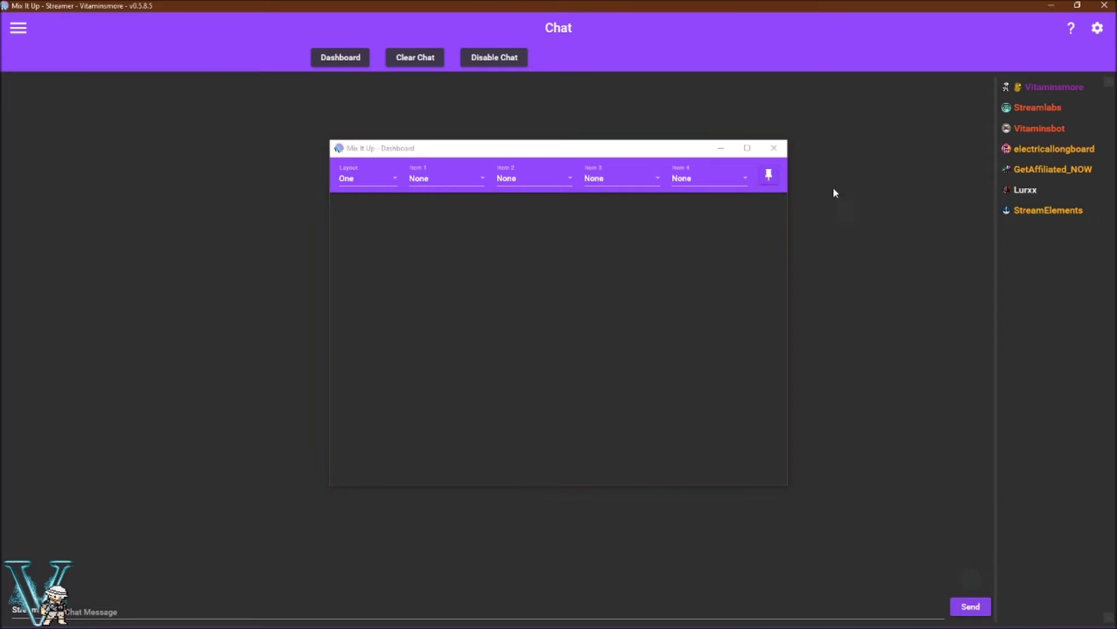
click(779, 174)
click(828, 185)
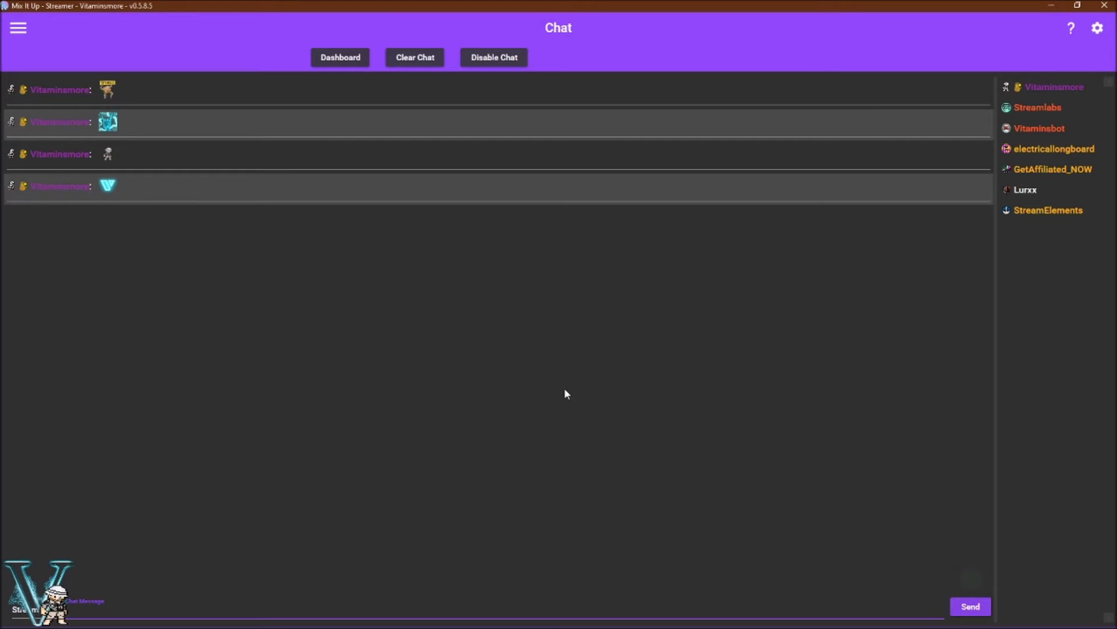
- Clear all chat messages and disable chat for all users, confirming both
click(411, 59)
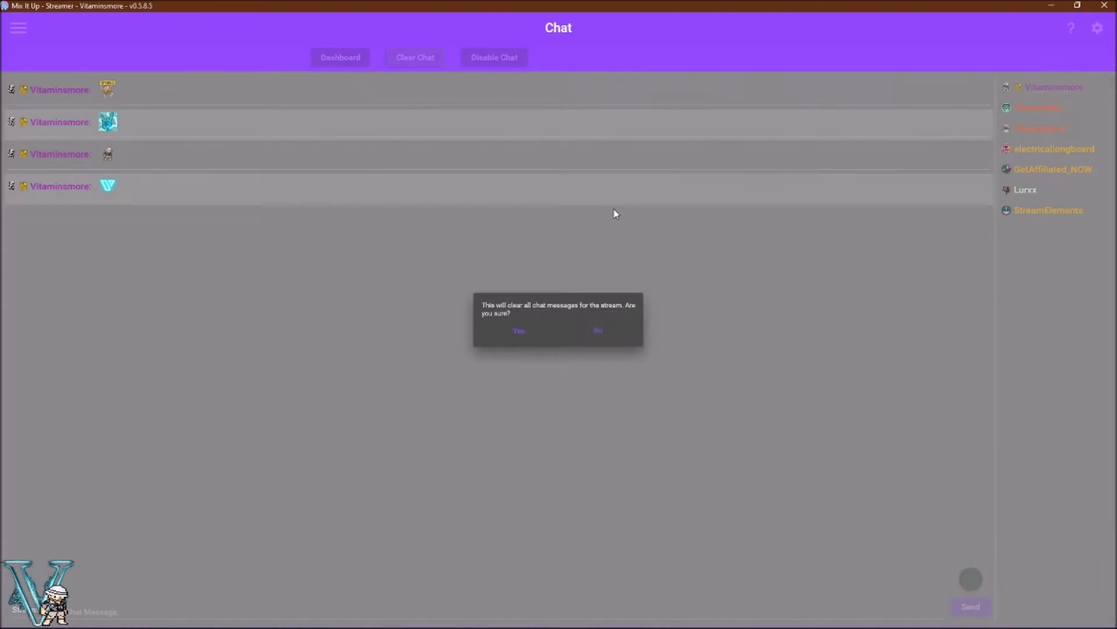
click(517, 329)
click(499, 62)
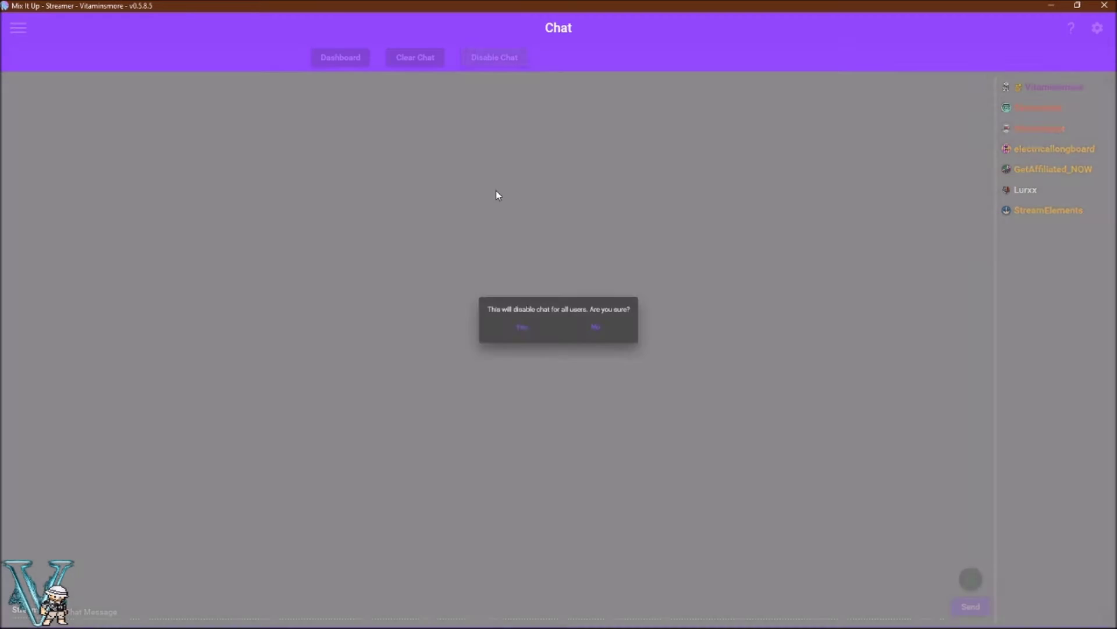
click(514, 331)
- Send the message 'hello' to chat
click(446, 614)
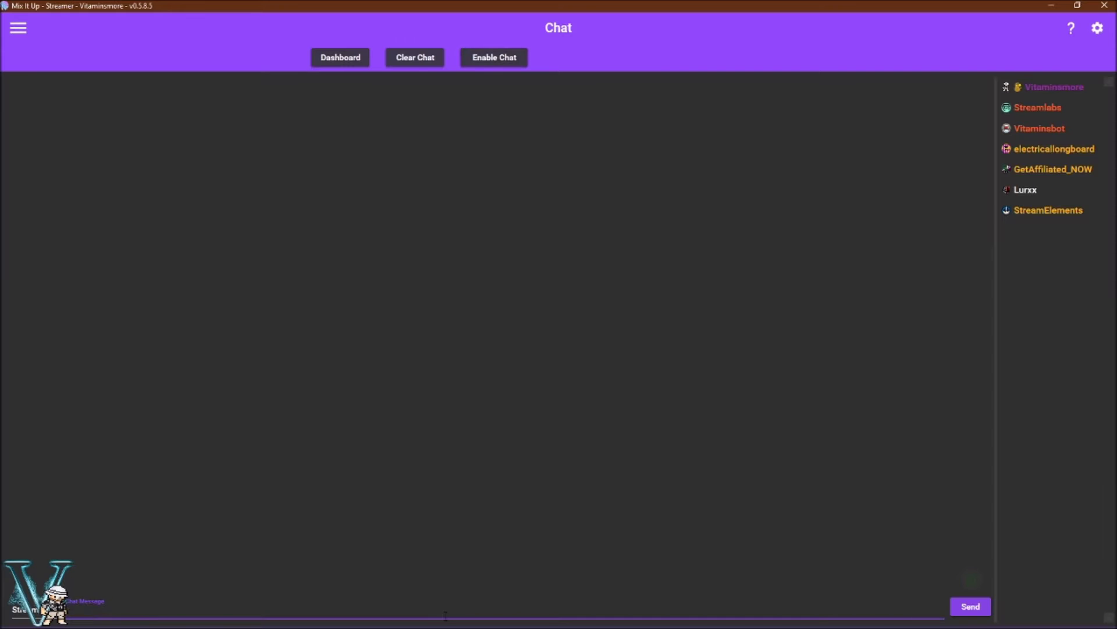
text(hello)
click(988, 608)
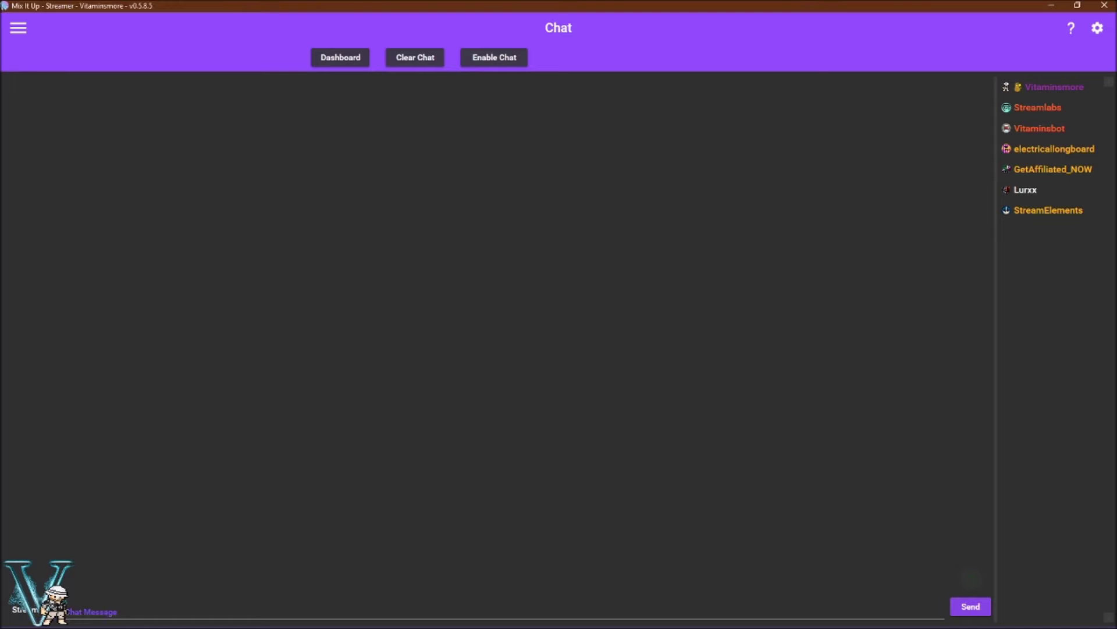
click(51, 614)
click(18, 28)
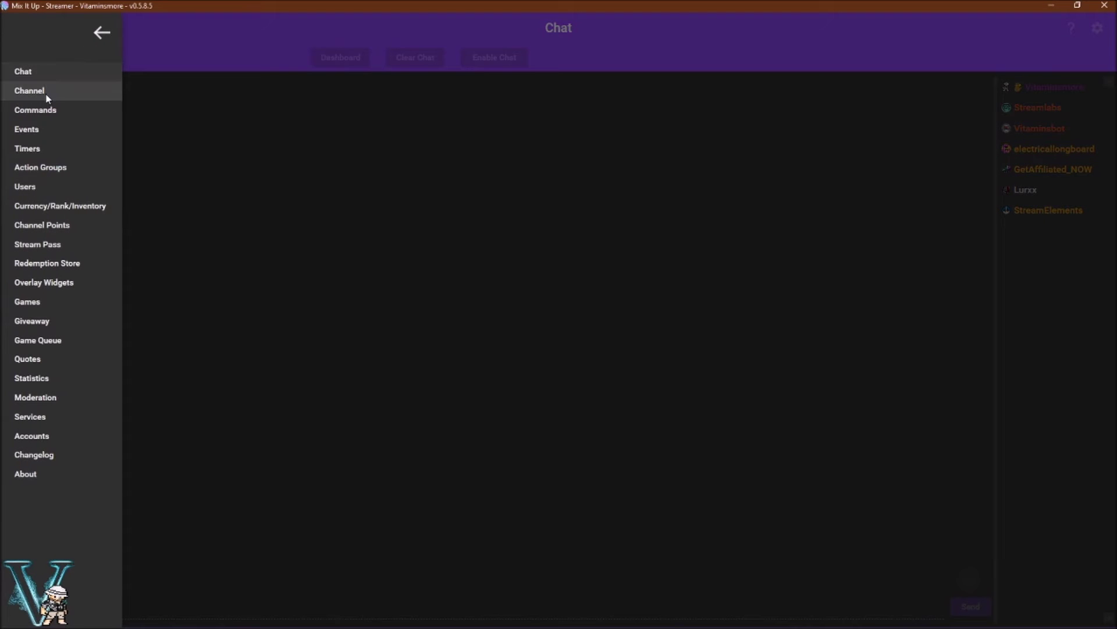
- Switch to the Channel page showing the Genshin Impact stream title and tags
click(48, 98)
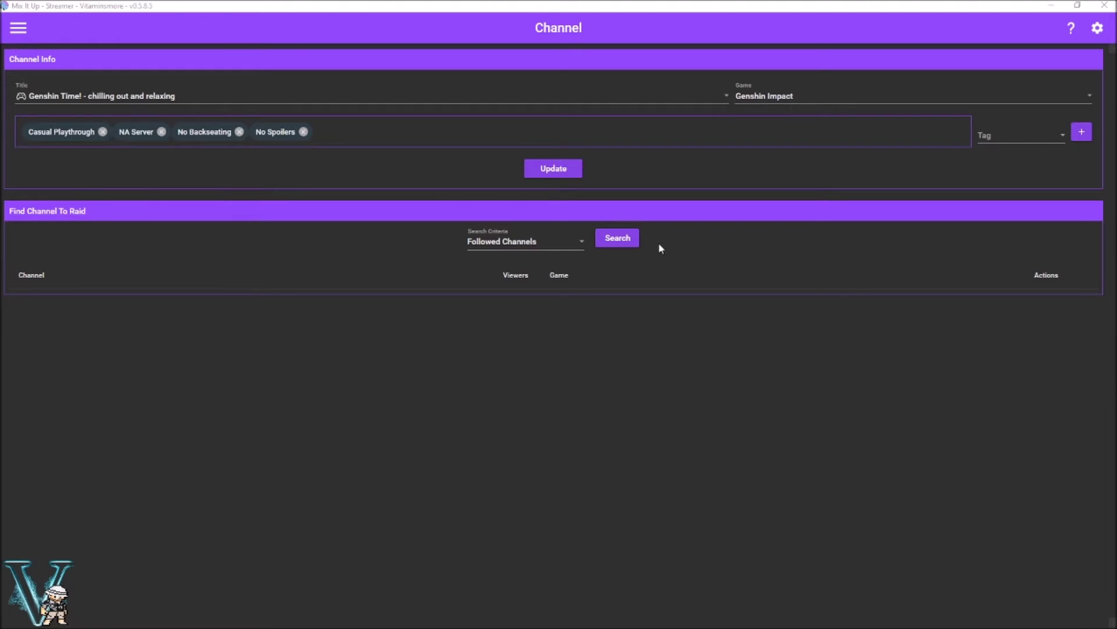
- On the Commands page, toggle Disable Command off and back on, then view pre-made command groups
click(19, 29)
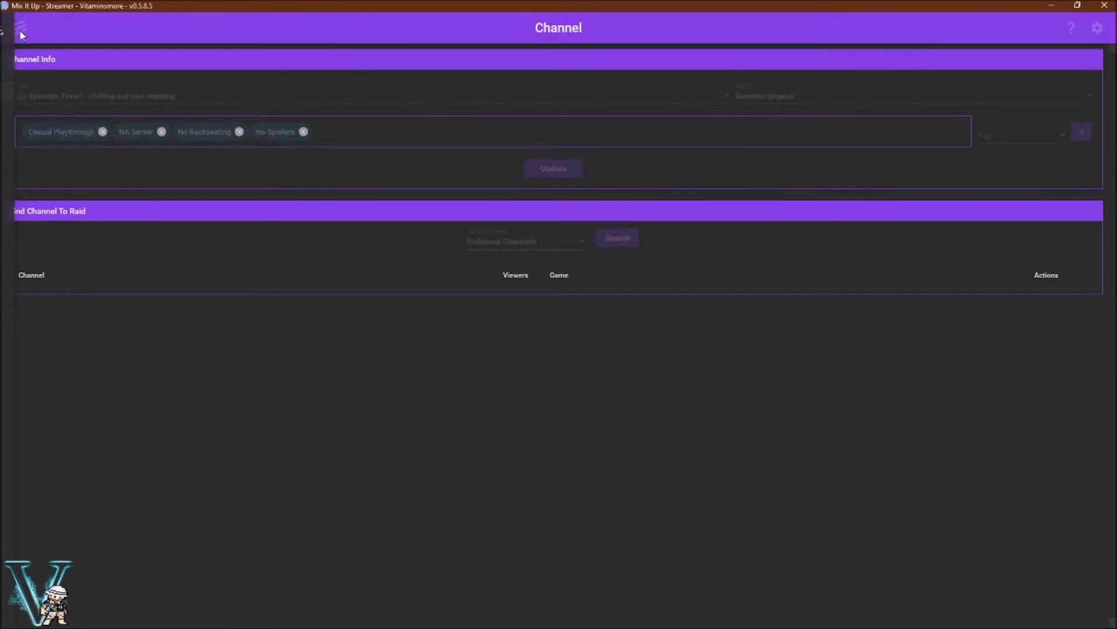
click(47, 111)
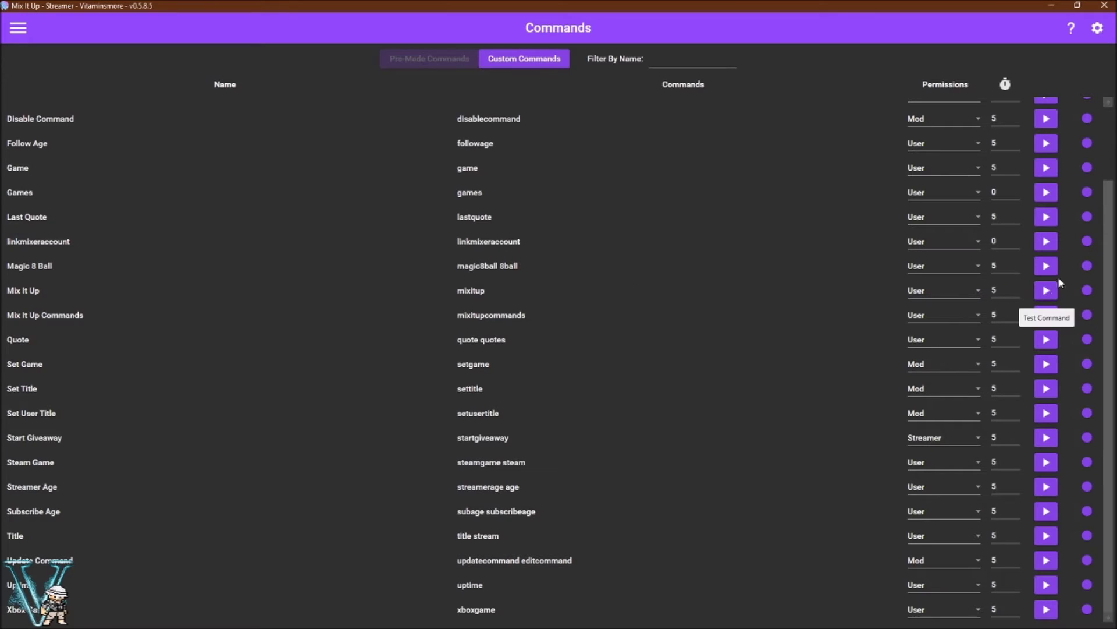
click(1093, 120)
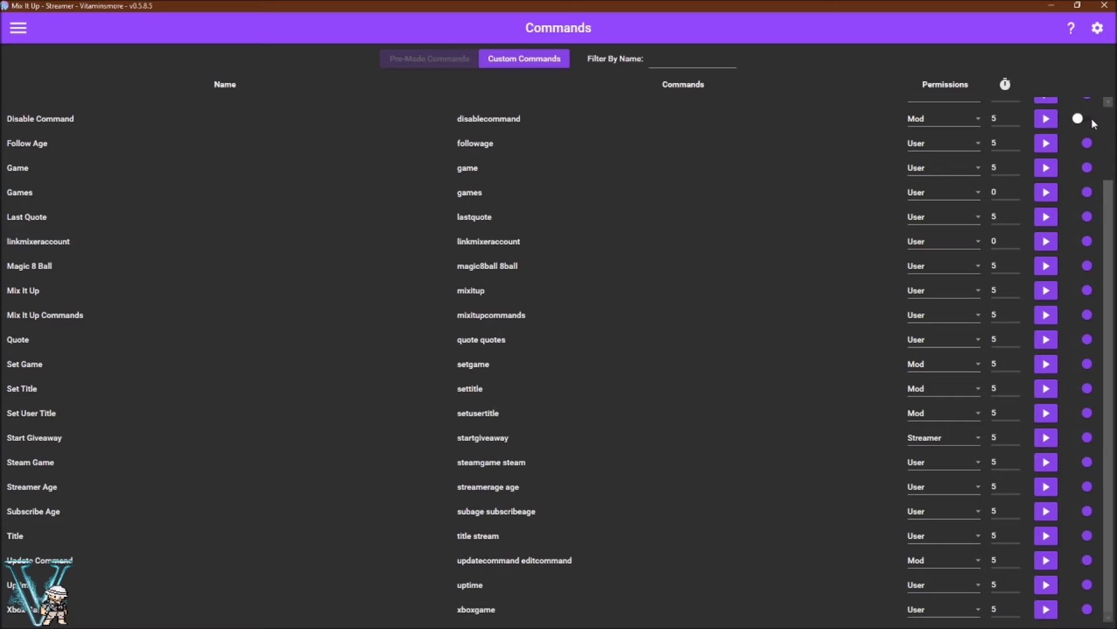
click(1088, 120)
click(522, 60)
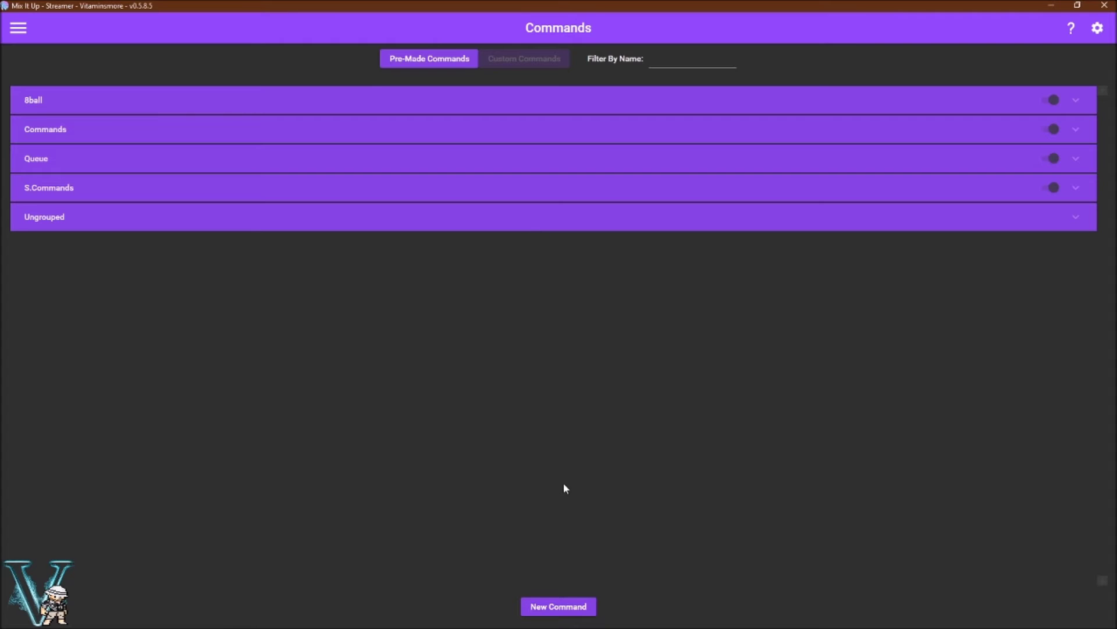
click(564, 605)
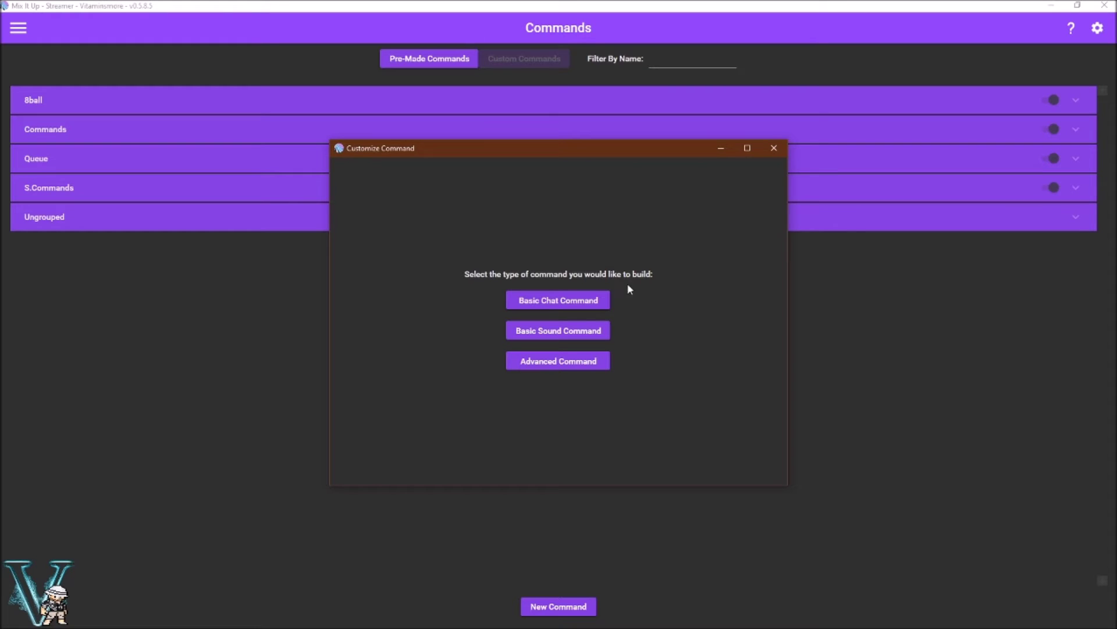
- Preview the Basic Chat and Basic Sound command types, then choose Advanced Command
click(577, 303)
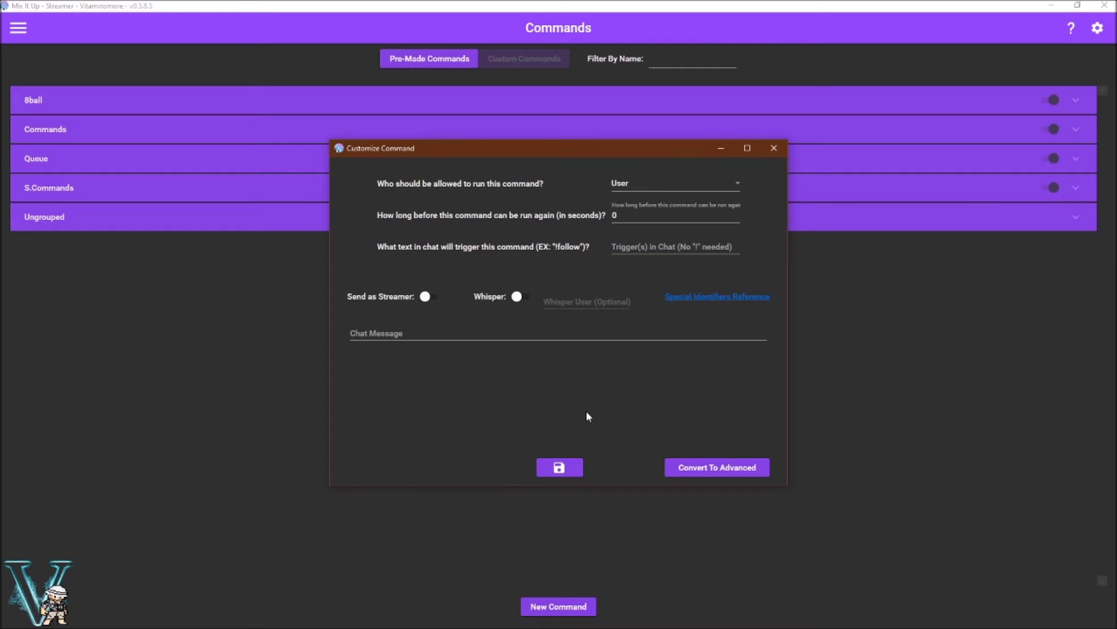
click(574, 470)
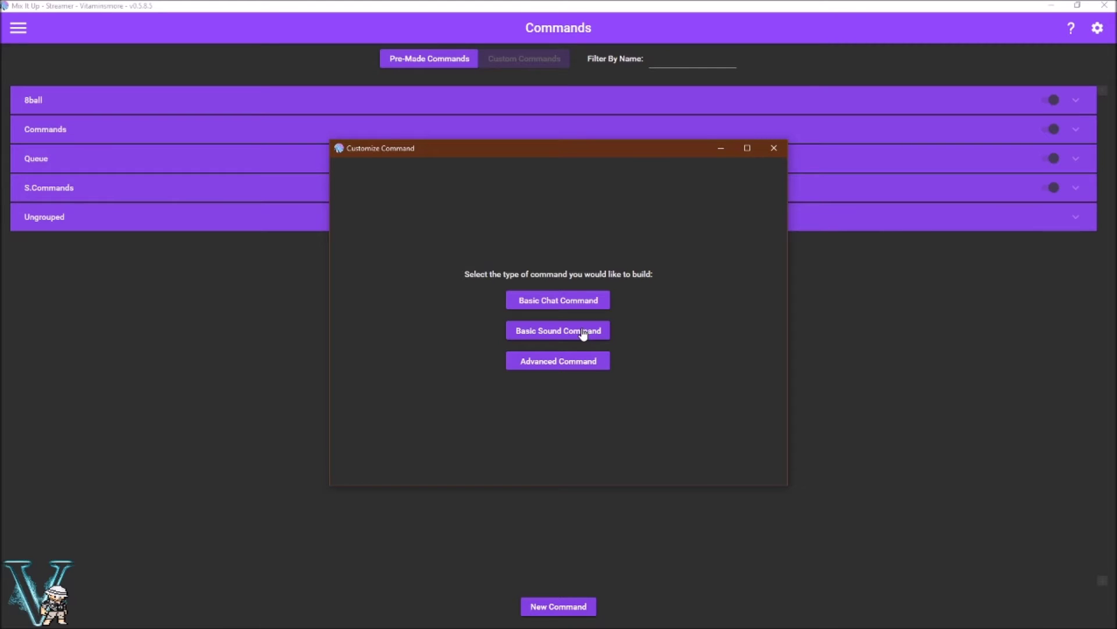
click(582, 332)
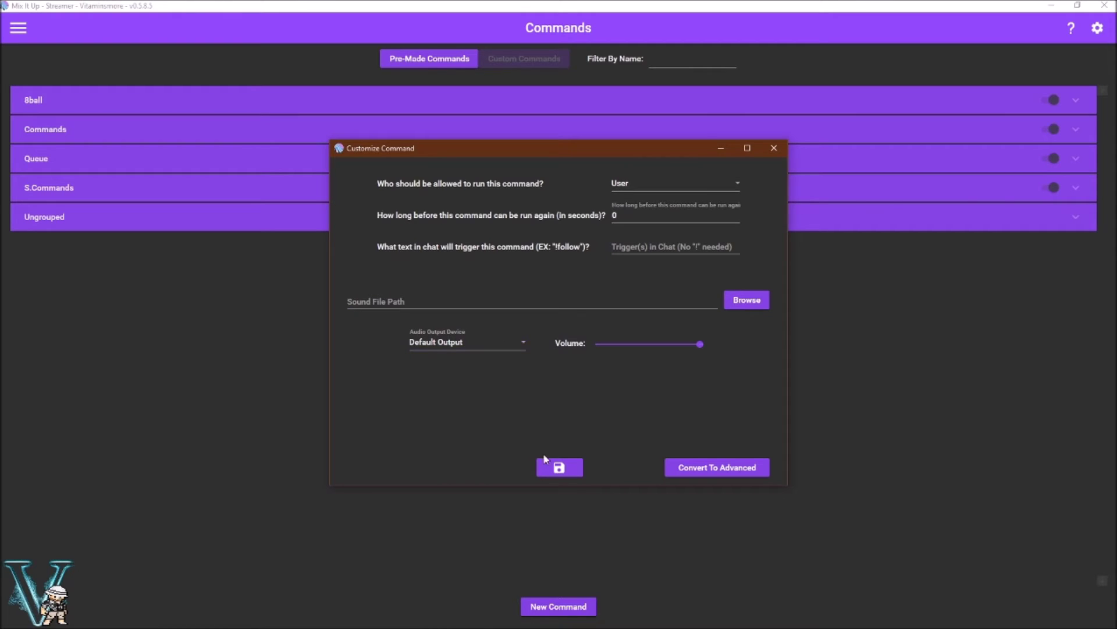
click(564, 471)
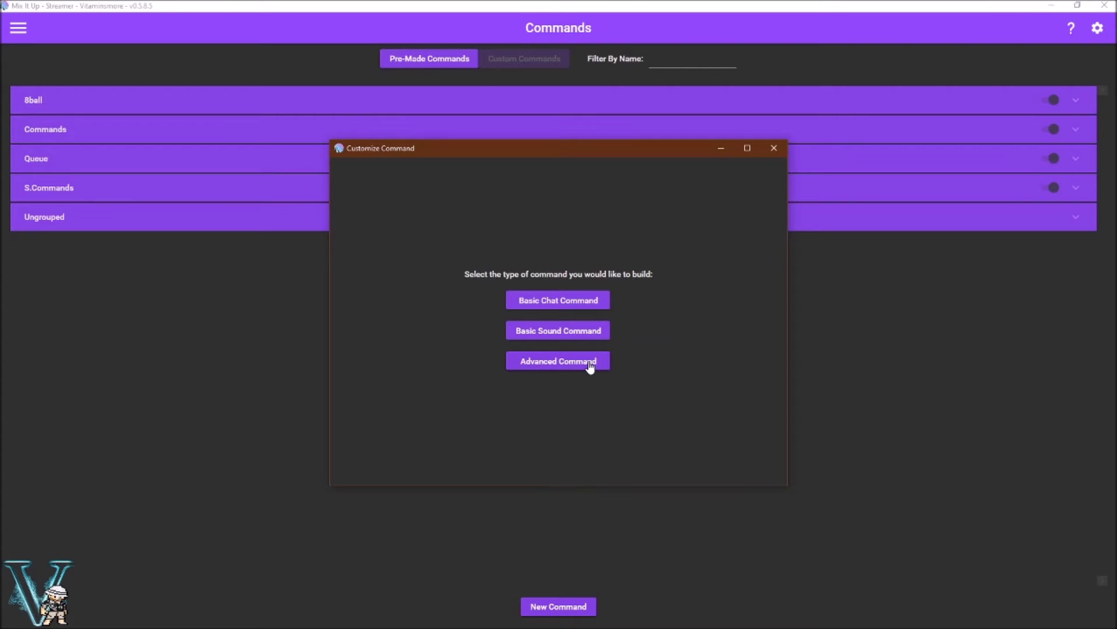
click(590, 366)
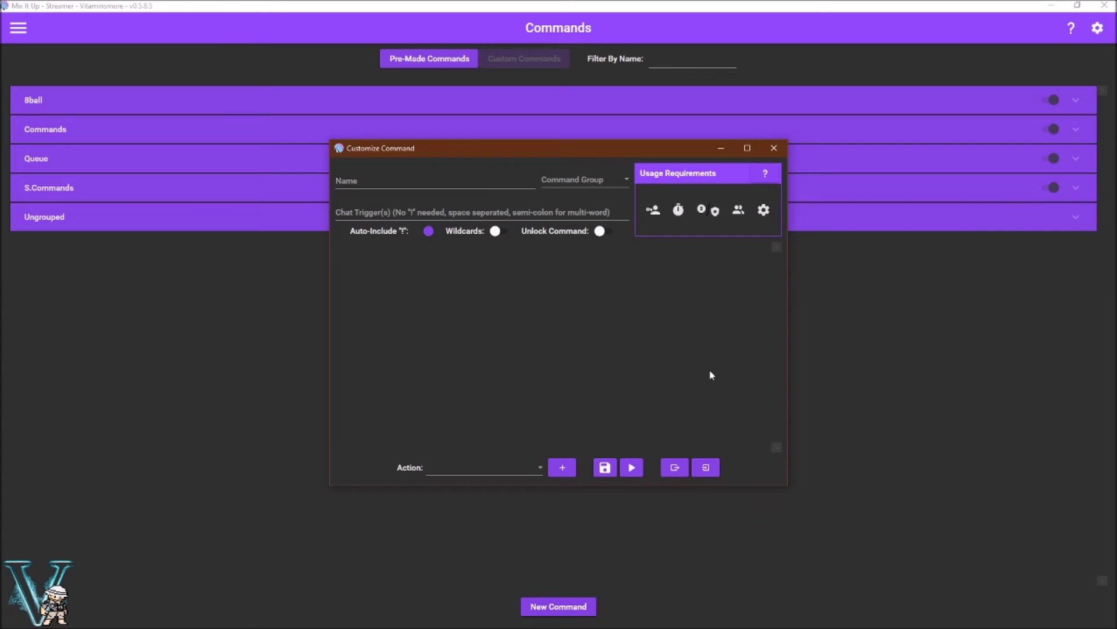
- Close the advanced command editor and switch to the Events page
click(774, 148)
click(18, 28)
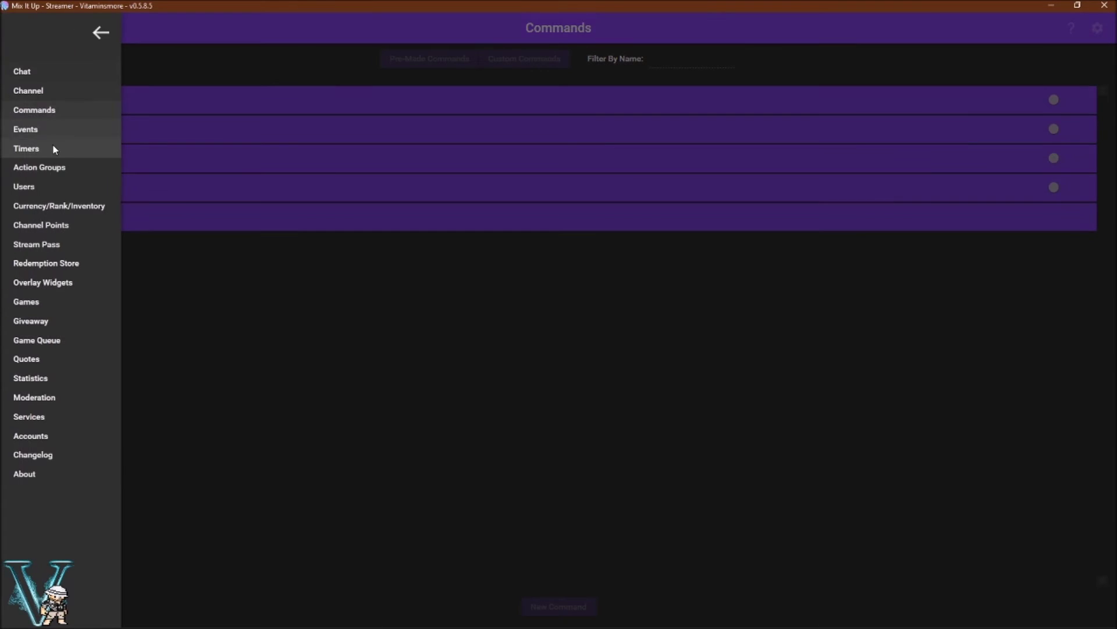
click(57, 131)
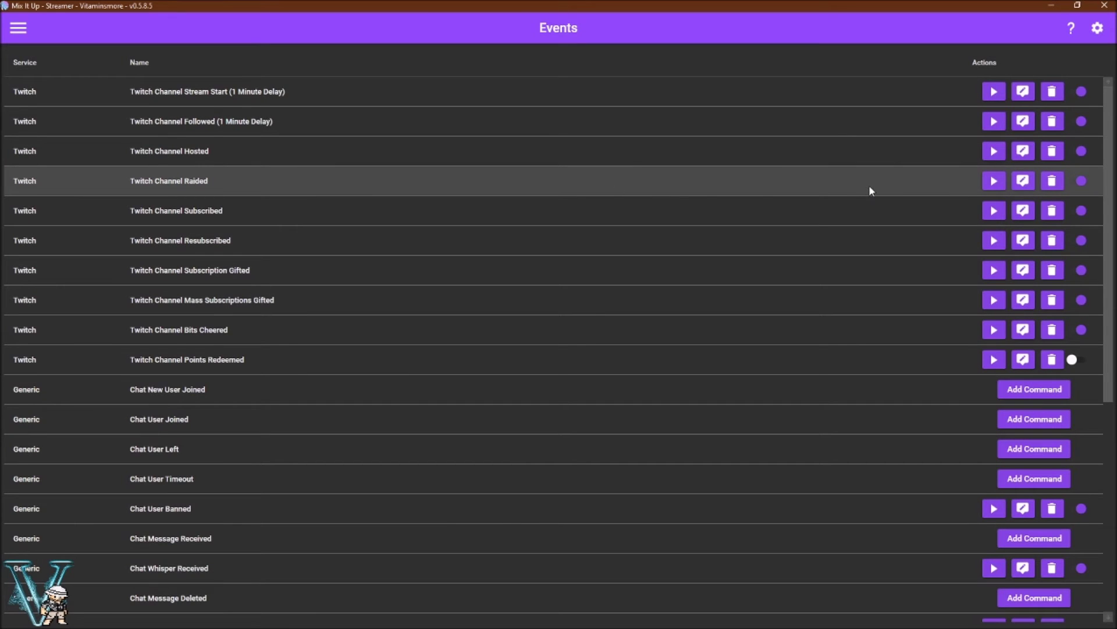
- Inspect the stream start event's command, expanding its Discord action, then close it
click(1027, 100)
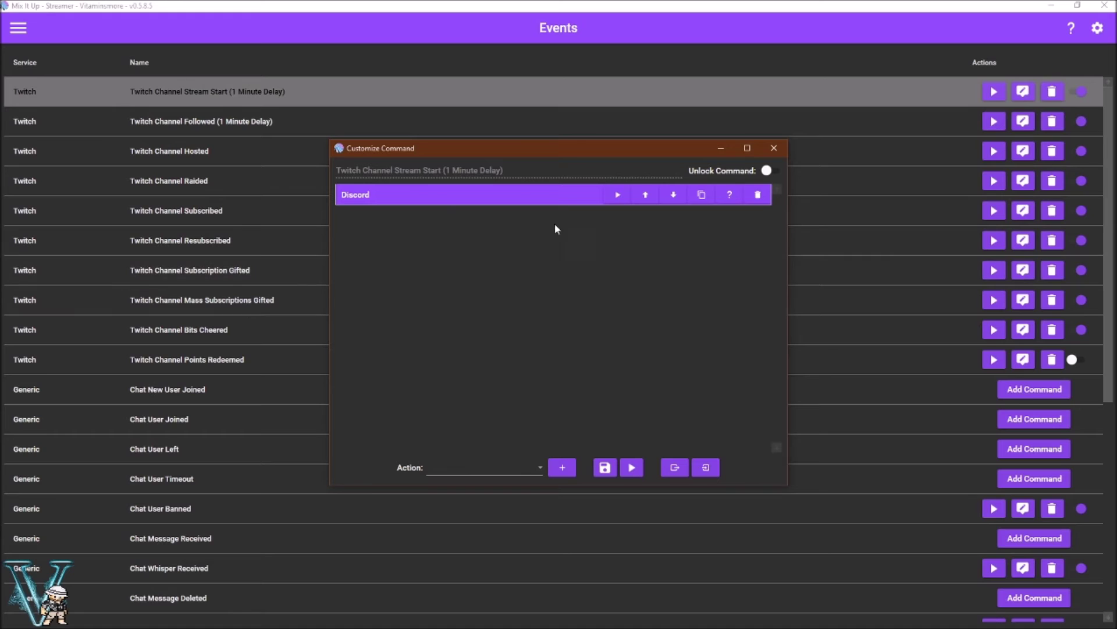
click(590, 196)
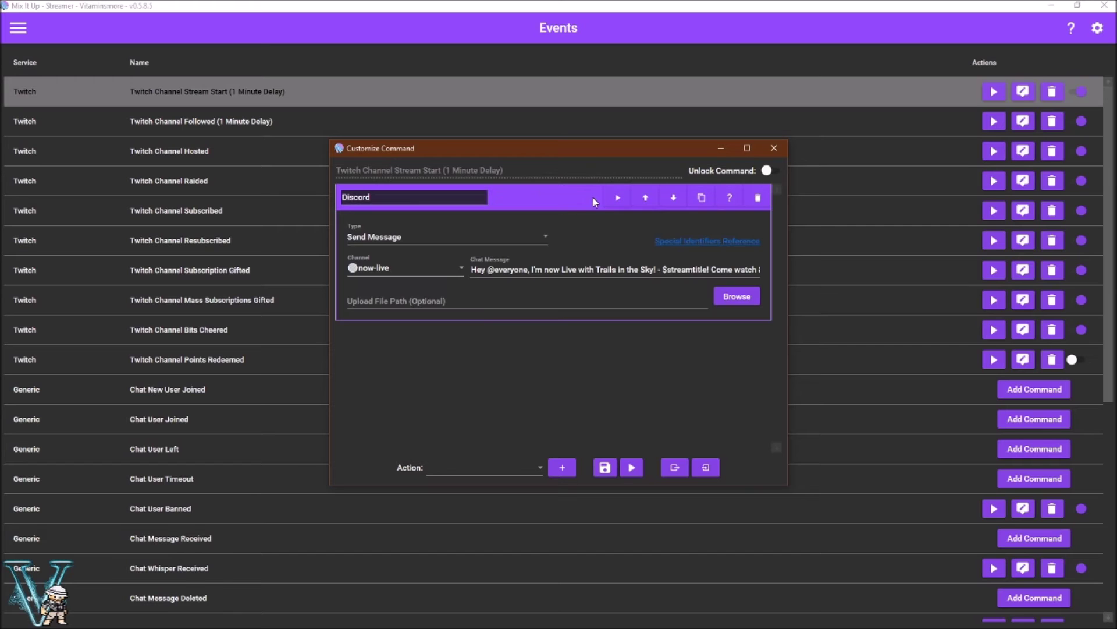
click(774, 149)
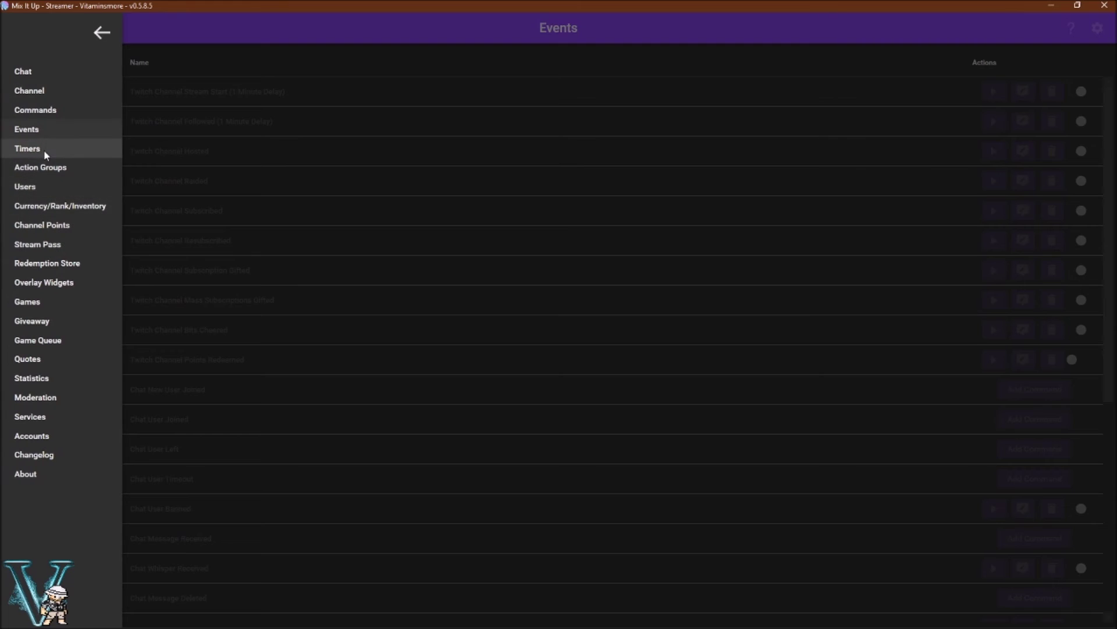
click(44, 149)
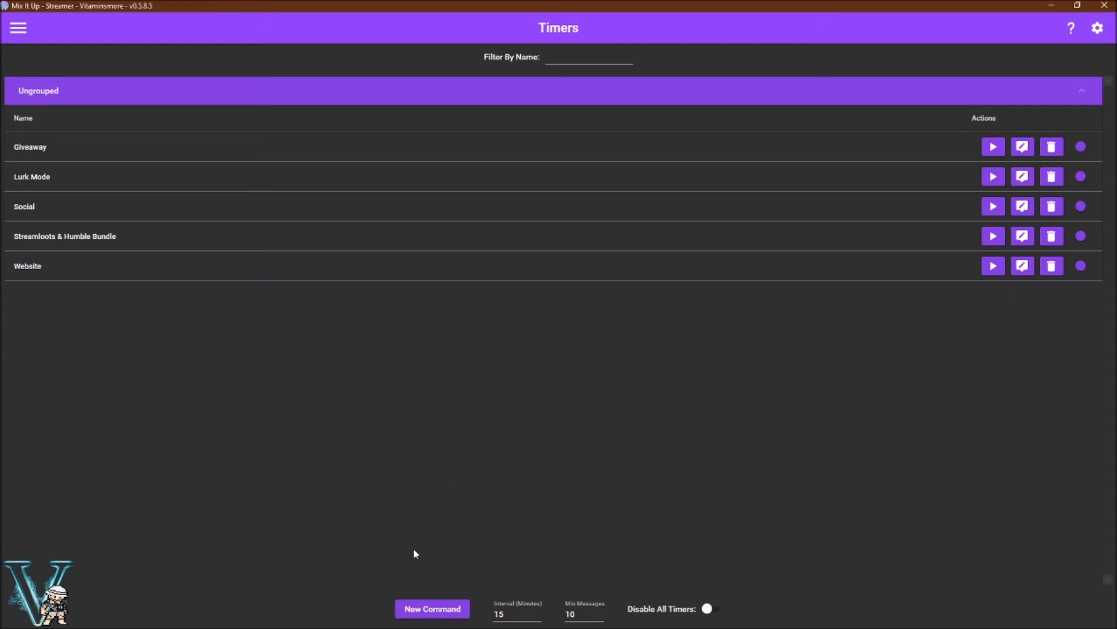
- Start a new timer command and close it without creating one
click(441, 621)
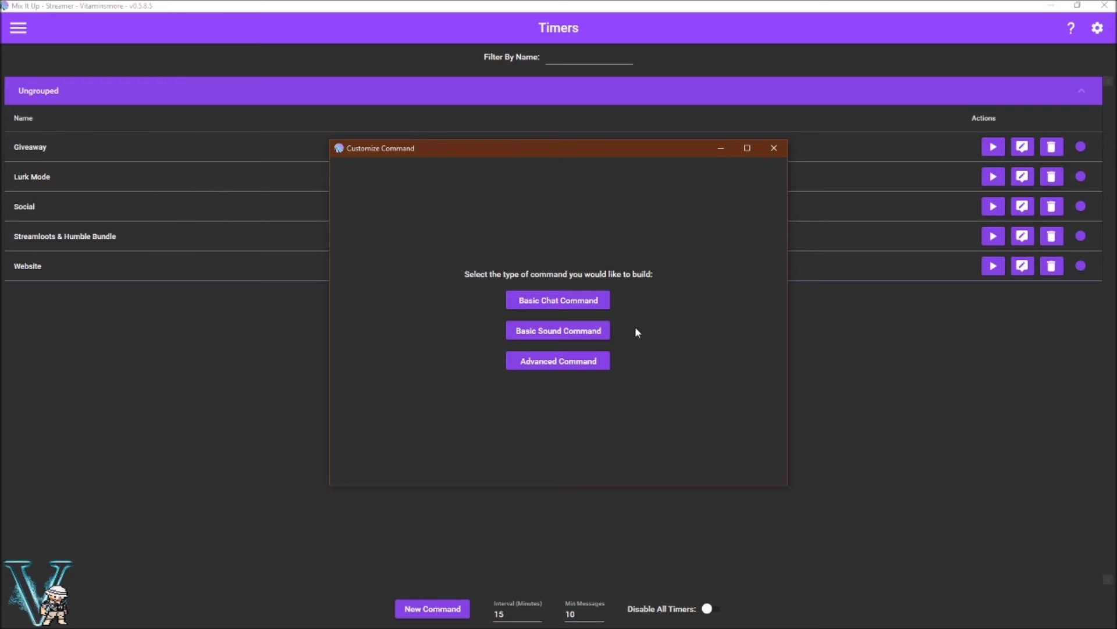
click(776, 149)
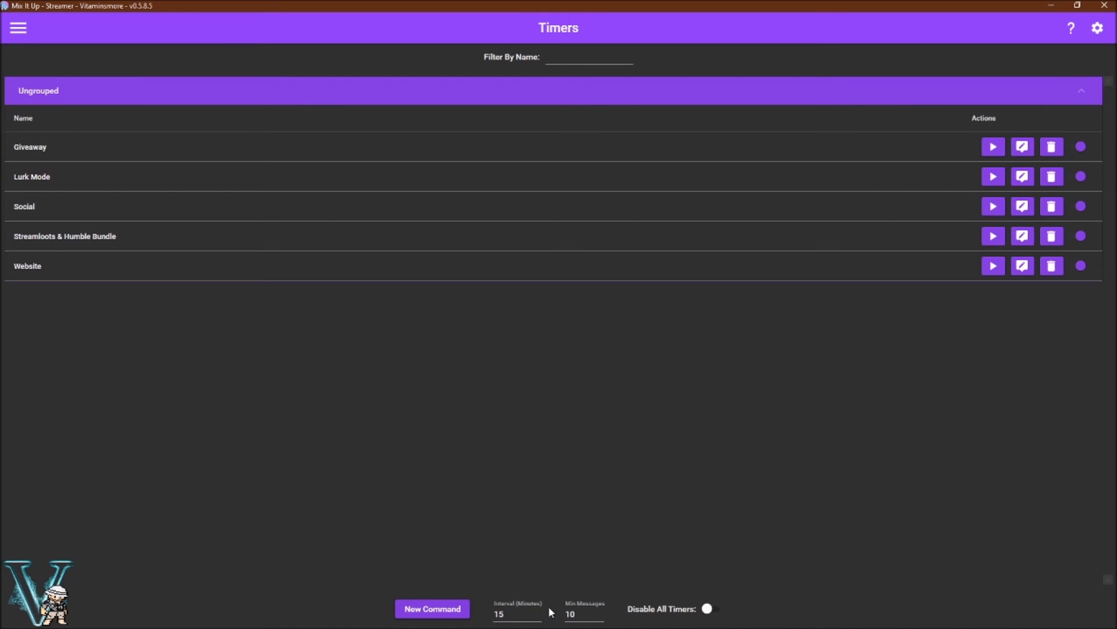
click(18, 28)
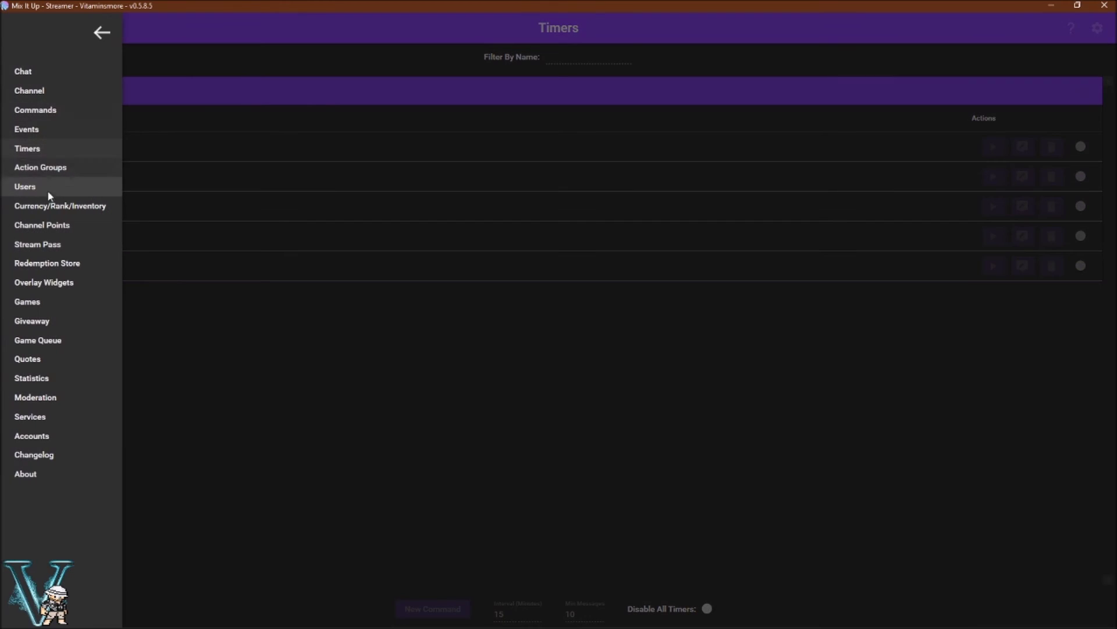
- Switch to the Action Groups page, which has no groups listed yet
click(51, 169)
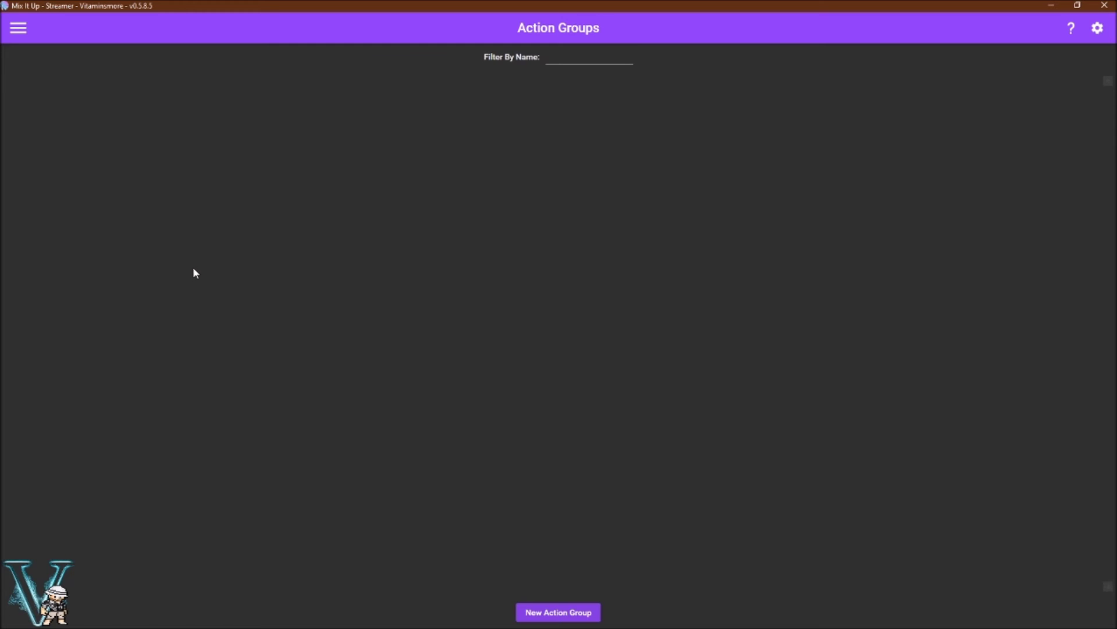
click(18, 28)
- On the Users page, review the top viewer's details window, then close it
click(31, 186)
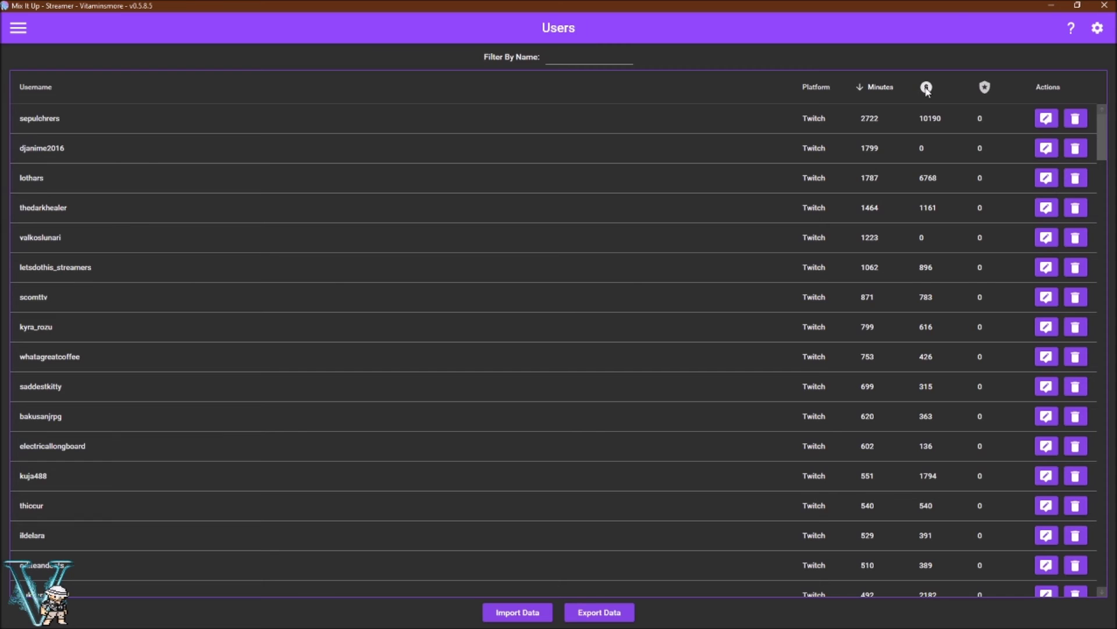
click(1046, 118)
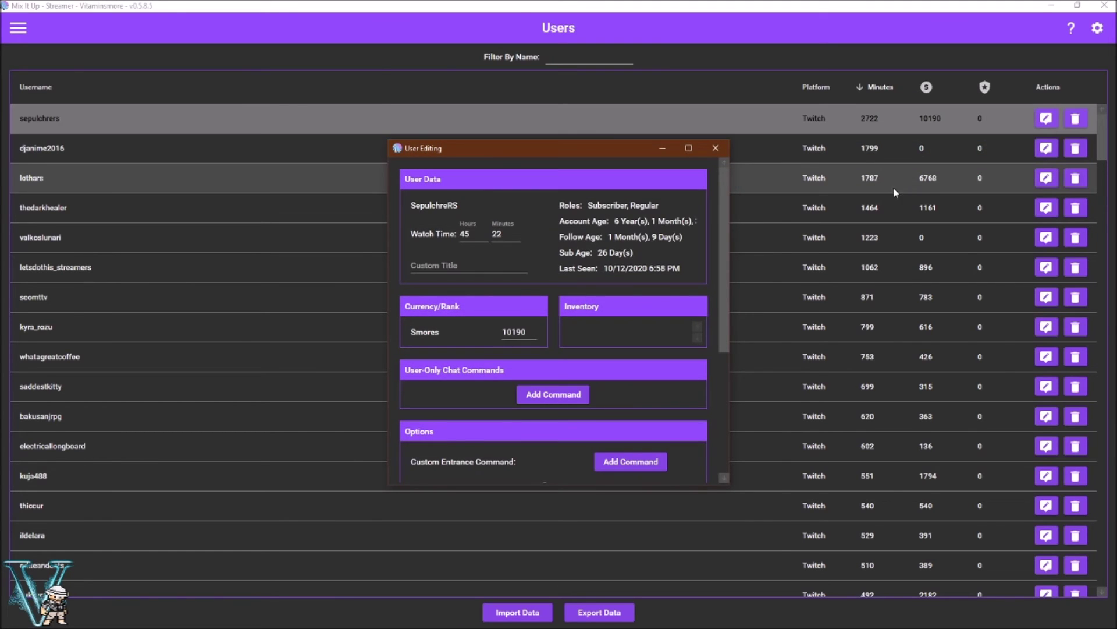
scroll(664, 295, down, 1)
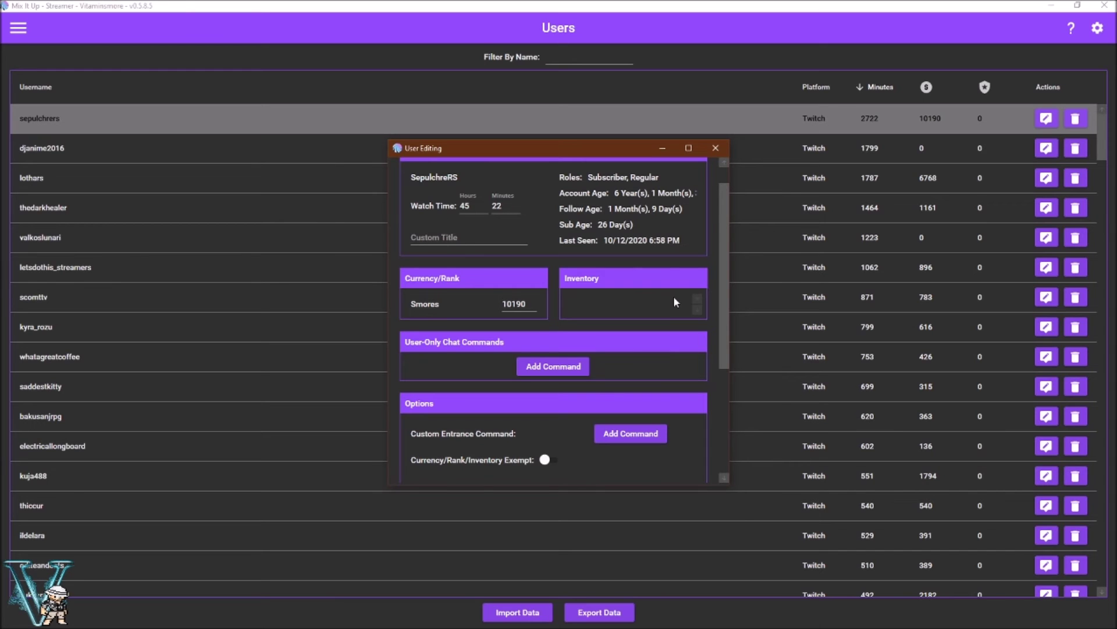
scroll(721, 371, down, 6)
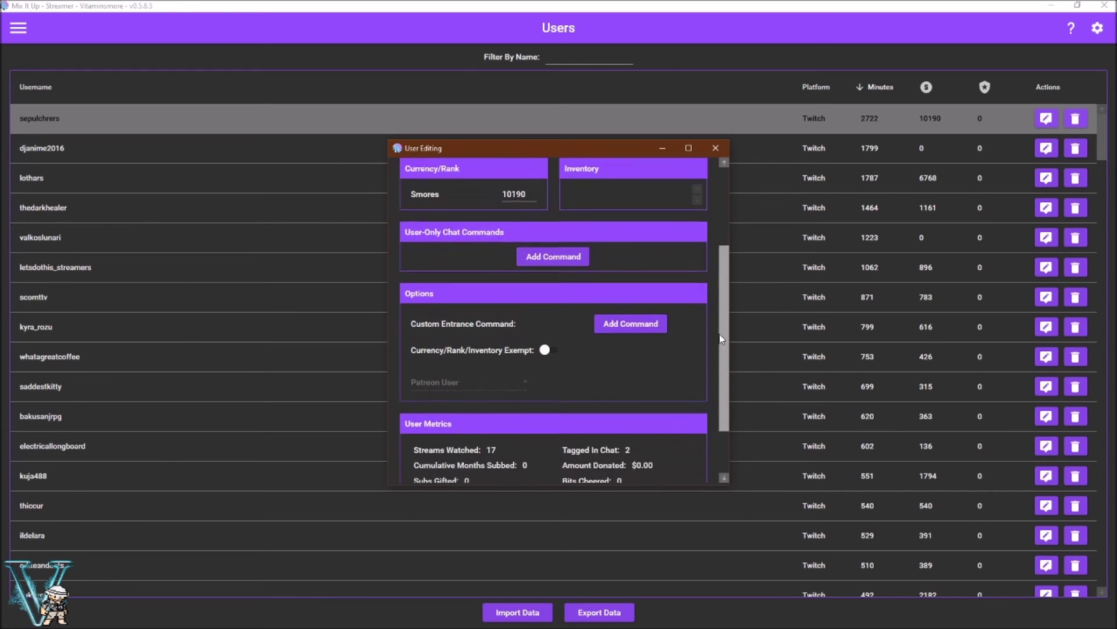
click(716, 148)
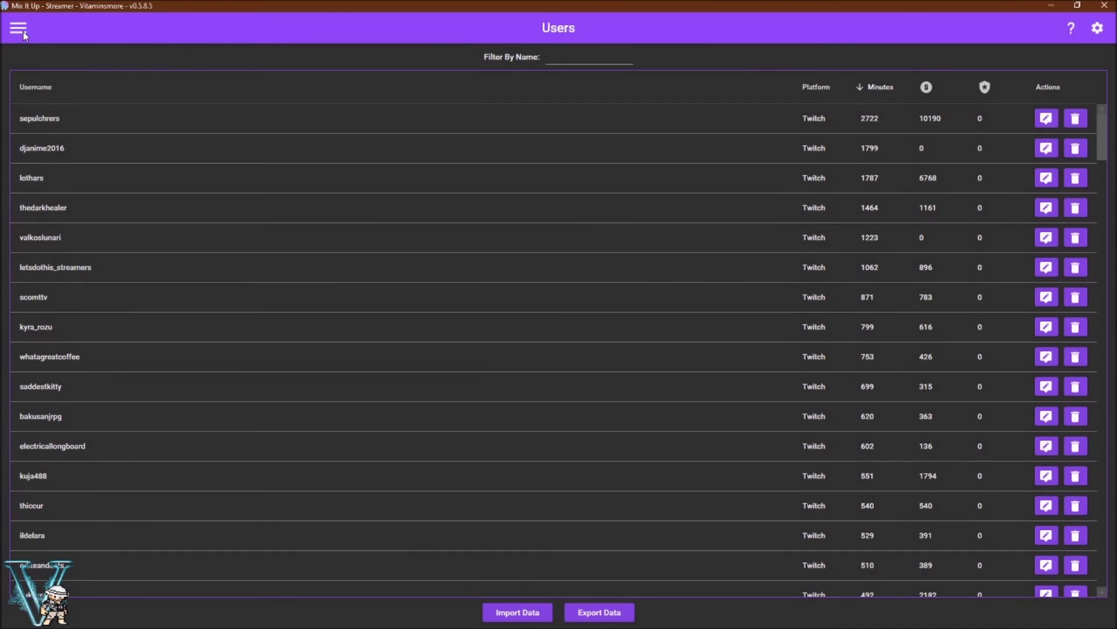
click(18, 28)
- Switch to Currency/Rank/Inventory to view the Smores currency and its identifiers
click(75, 209)
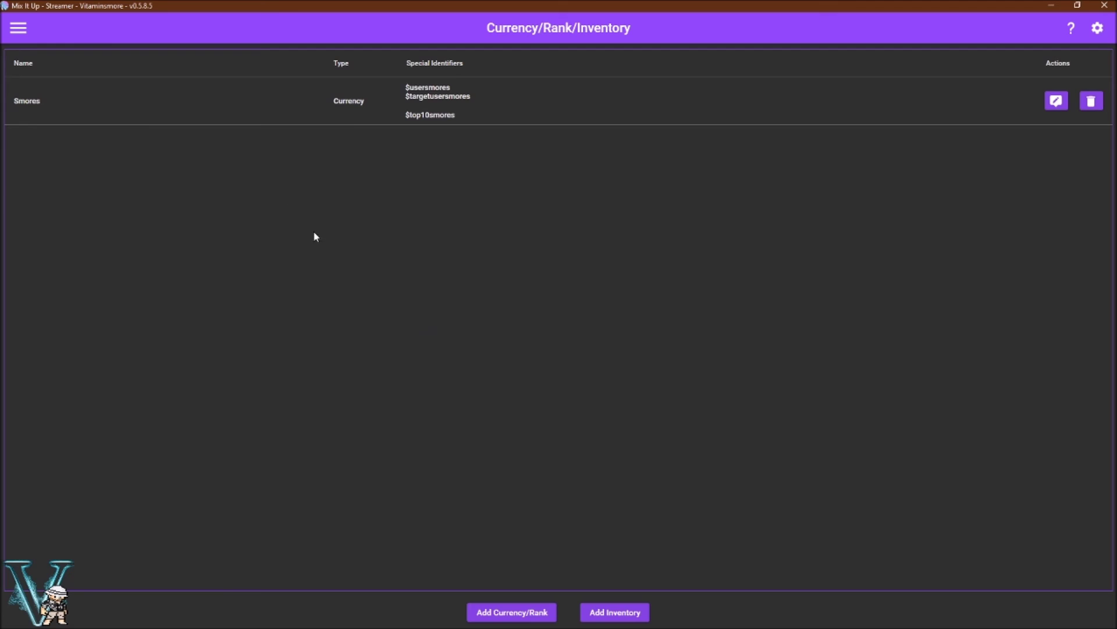
click(18, 28)
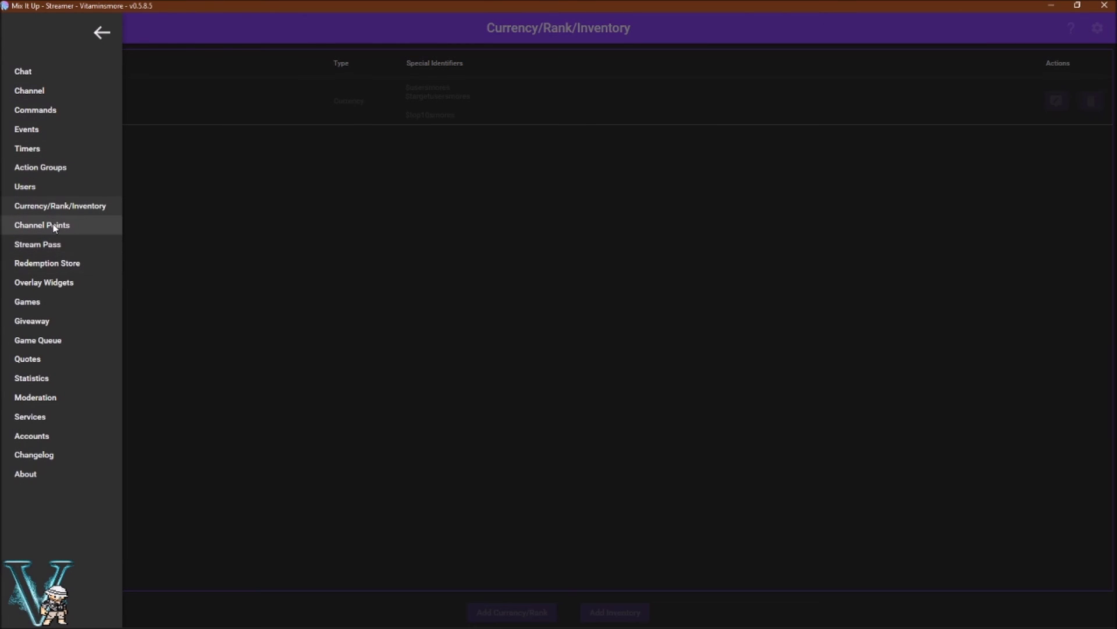
- On the Channel Points page, inspect the Streamloots Box reward's Sound action playing you-are-pirates.mp3
click(65, 225)
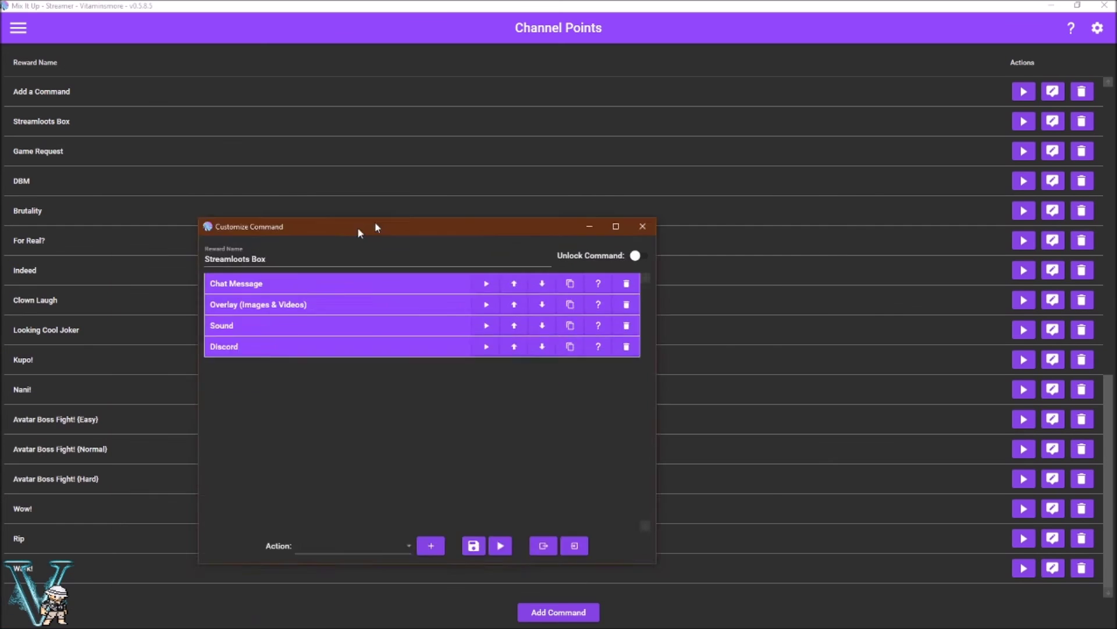
drag(361, 230, 581, 128)
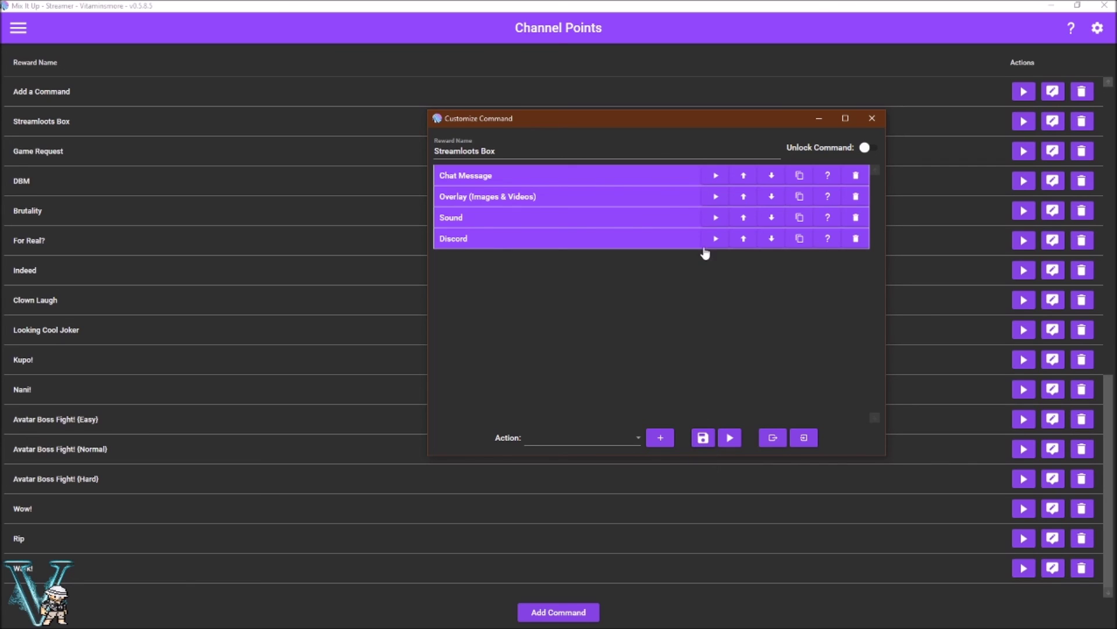
click(579, 217)
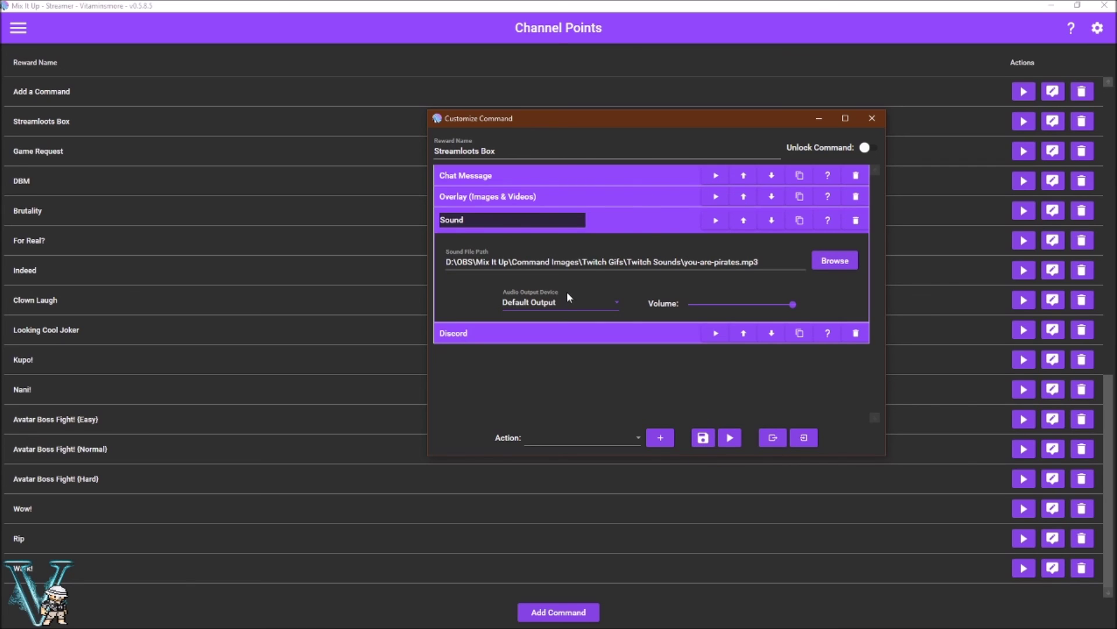